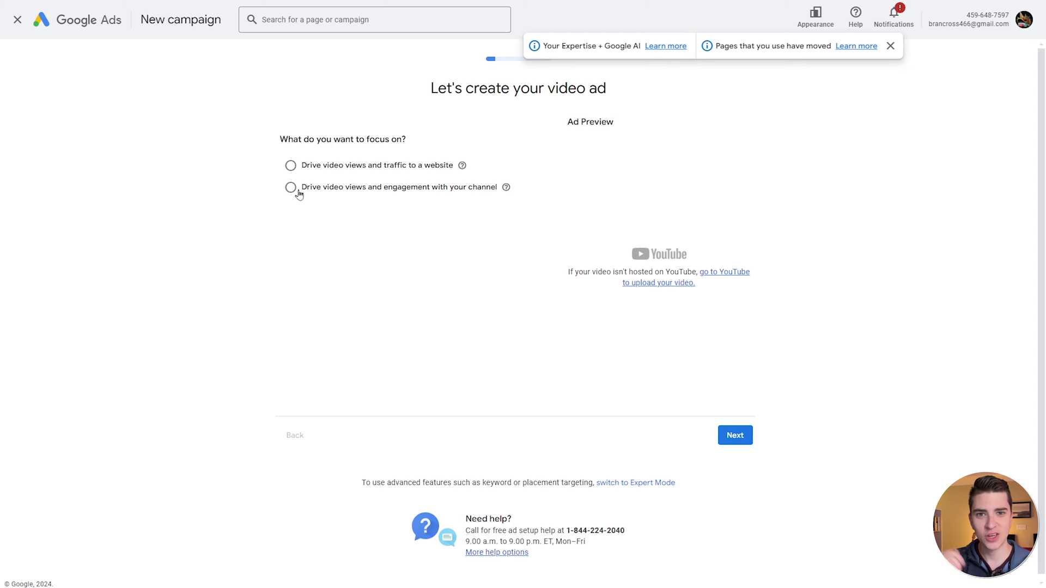
{"action": "left_click", "coordinate": [290, 166]}
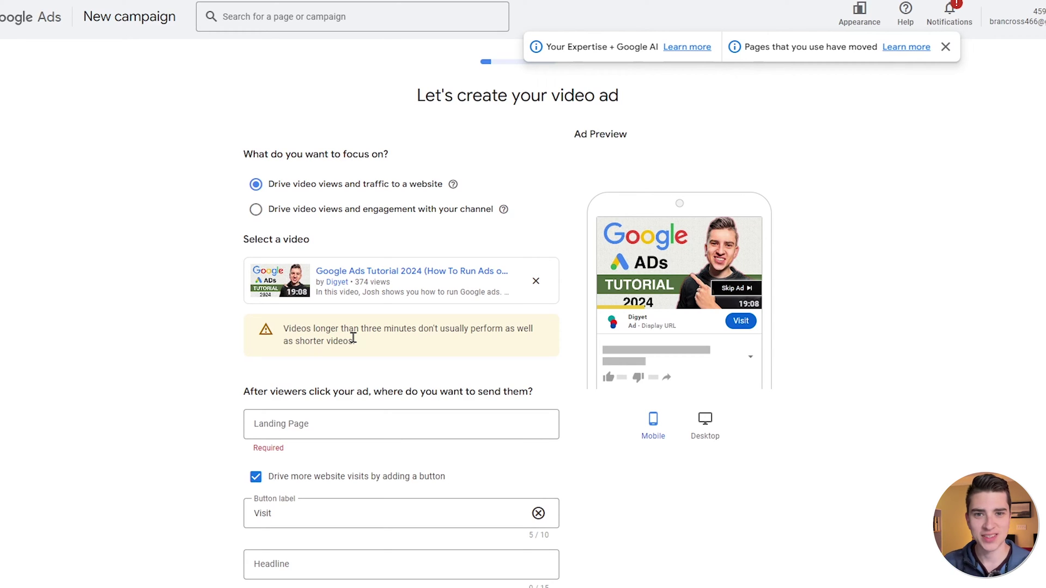
{"action": "scroll", "coordinate": [353, 338], "scroll_direction": "down", "scroll_amount": 3}
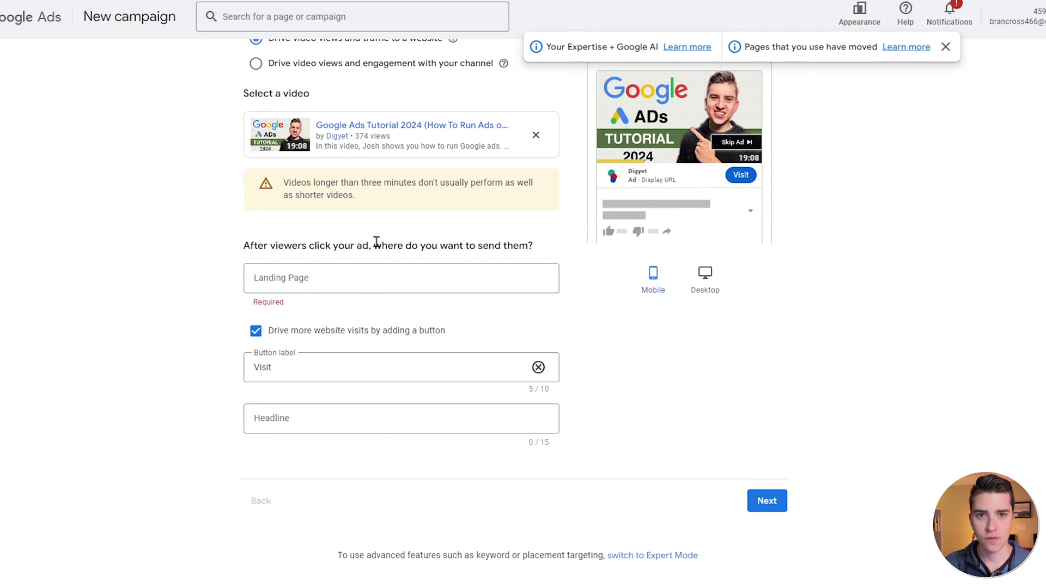
{"action": "left_click", "coordinate": [383, 279]}
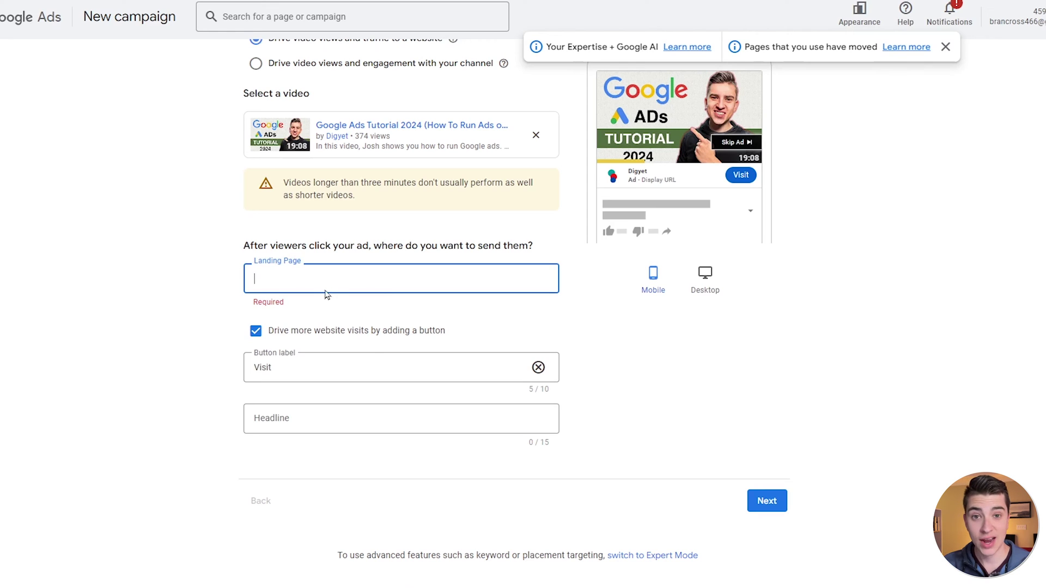
{"action": "type", "text": "https://www.youtube.com/watch?v=QyLNeXES7Uo&t=12s"}
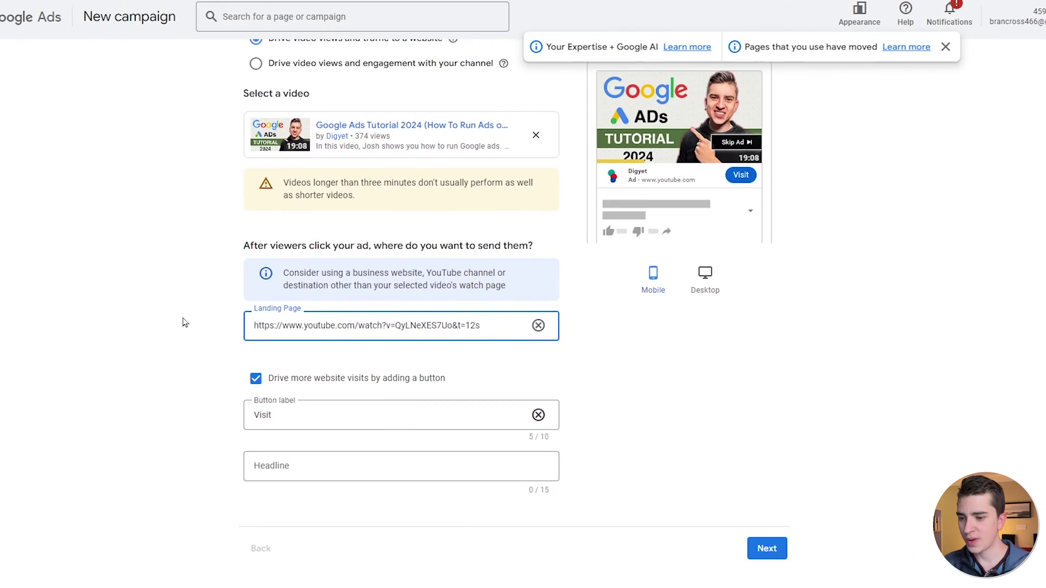
{"action": "scroll", "coordinate": [188, 327], "scroll_direction": "down", "scroll_amount": 3}
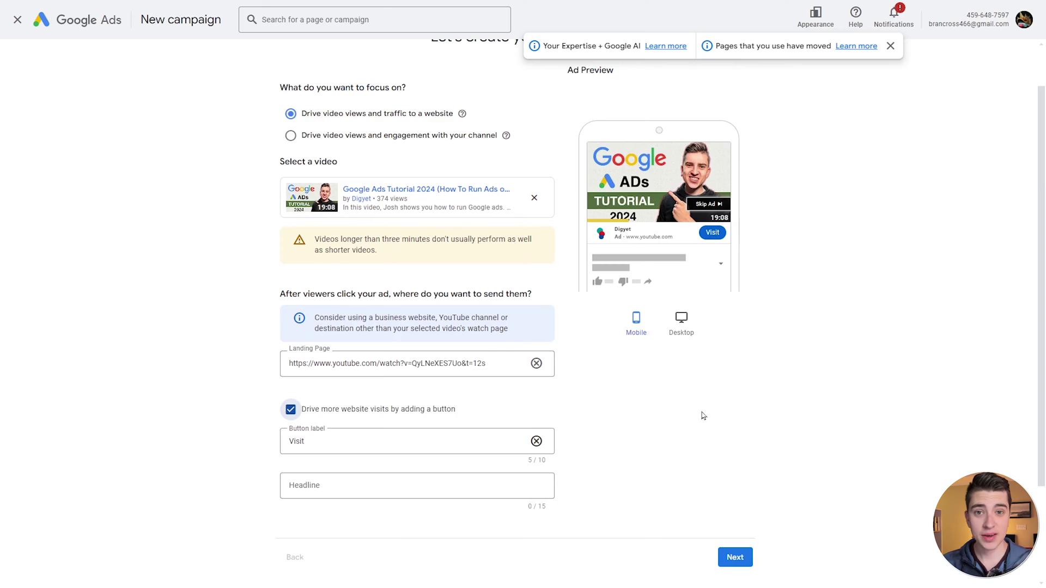
Remove the website visits button from the ad, check the desktop and mobile previews, and continue to location targeting
{"action": "left_click", "coordinate": [290, 411]}
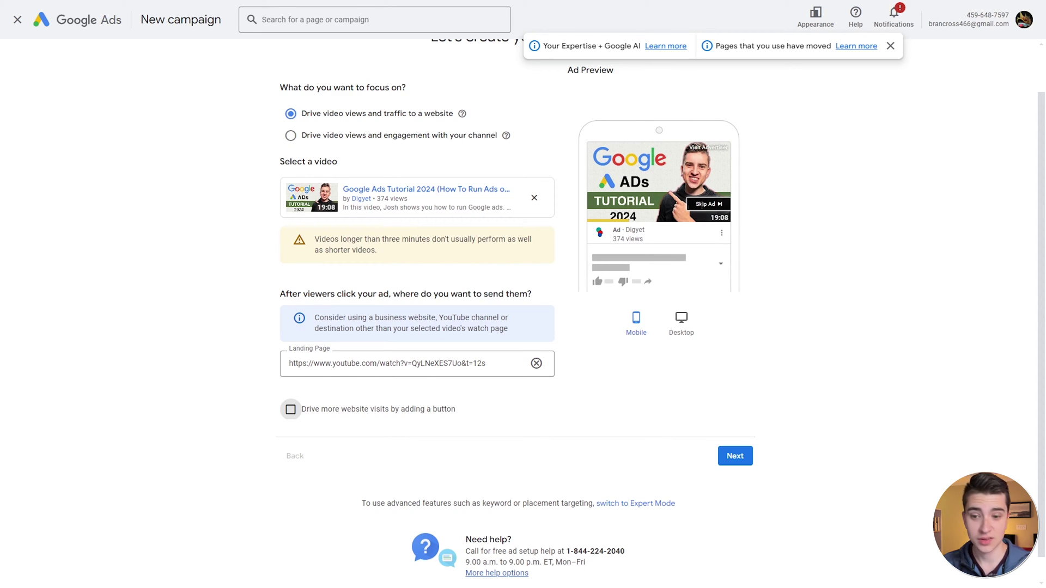
{"action": "left_click", "coordinate": [682, 319]}
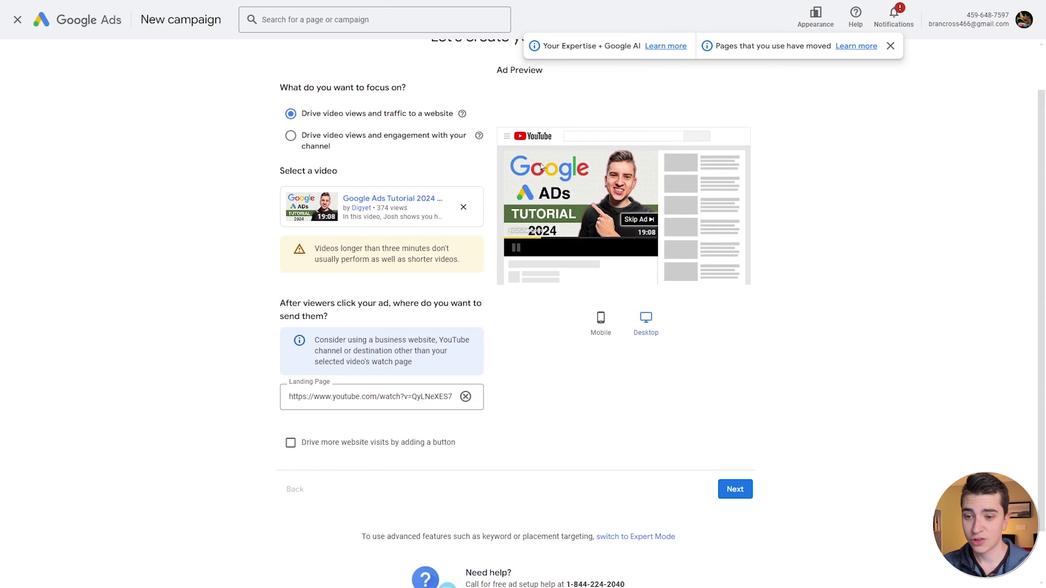
{"action": "left_click", "coordinate": [598, 320]}
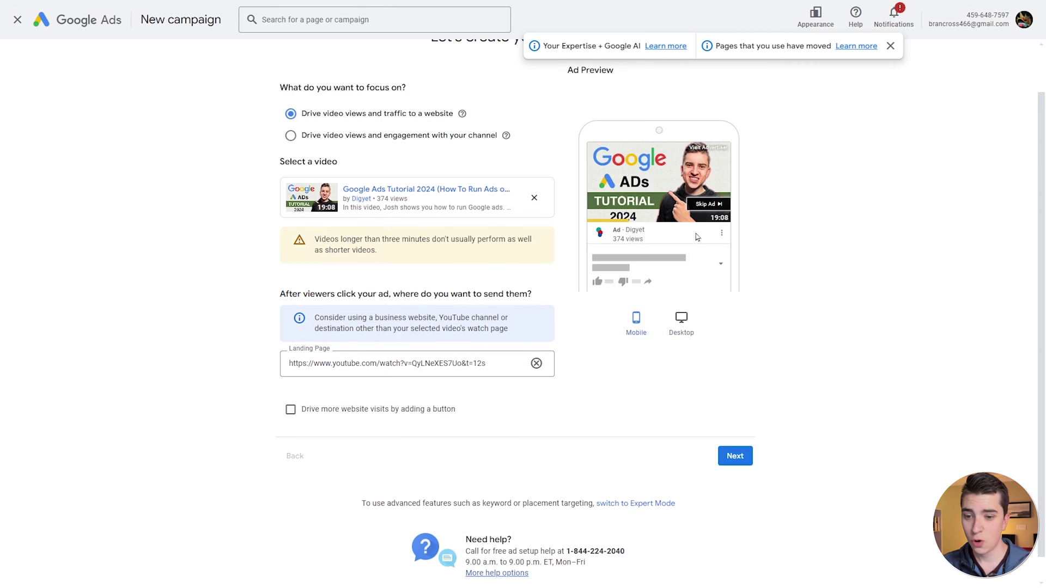
{"action": "left_click", "coordinate": [735, 455]}
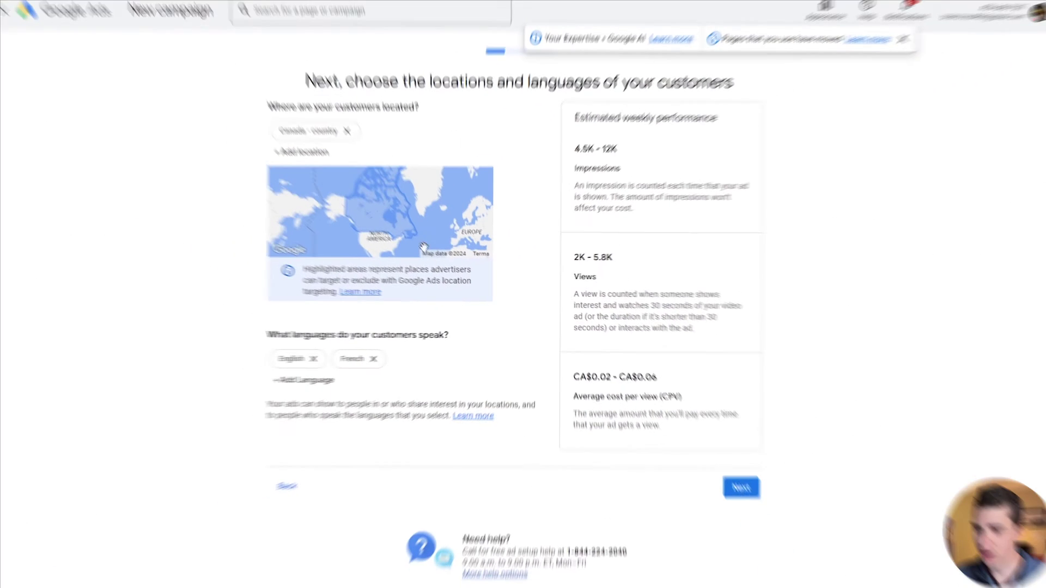
Add the United States and the United Kingdom as customer locations alongside Canada
{"action": "left_click_drag", "start_coordinate": [387, 248], "coordinate": [379, 220]}
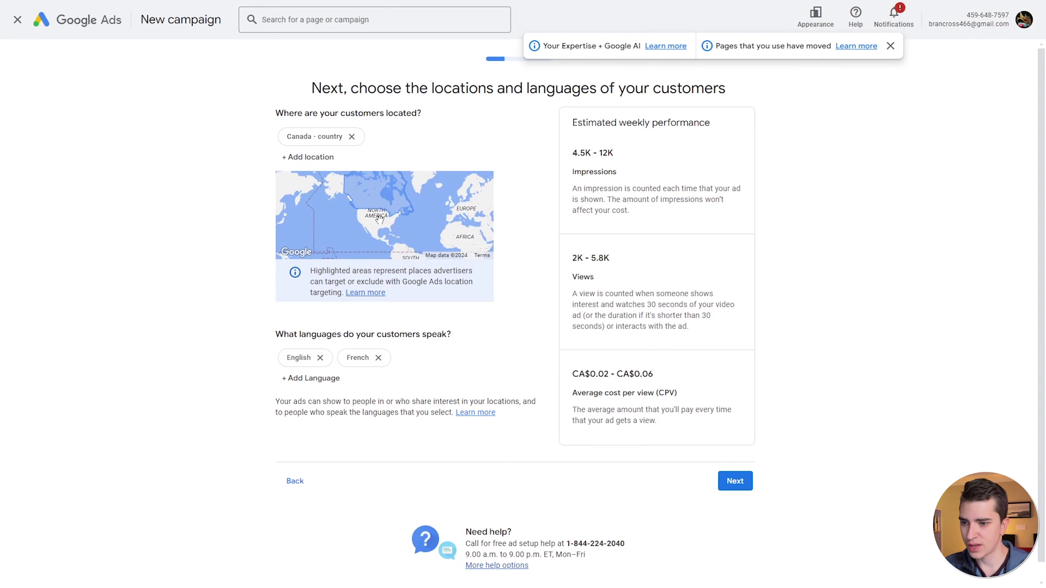
{"action": "scroll", "coordinate": [376, 220], "scroll_direction": "up", "scroll_amount": 1}
{"action": "left_click", "coordinate": [308, 157]}
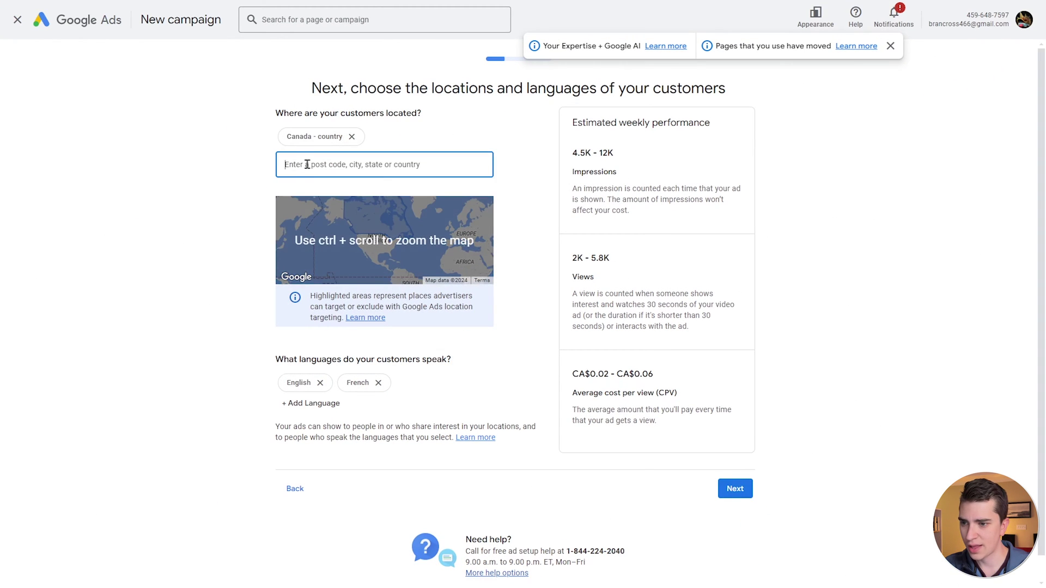
{"action": "type", "text": "Uni"}
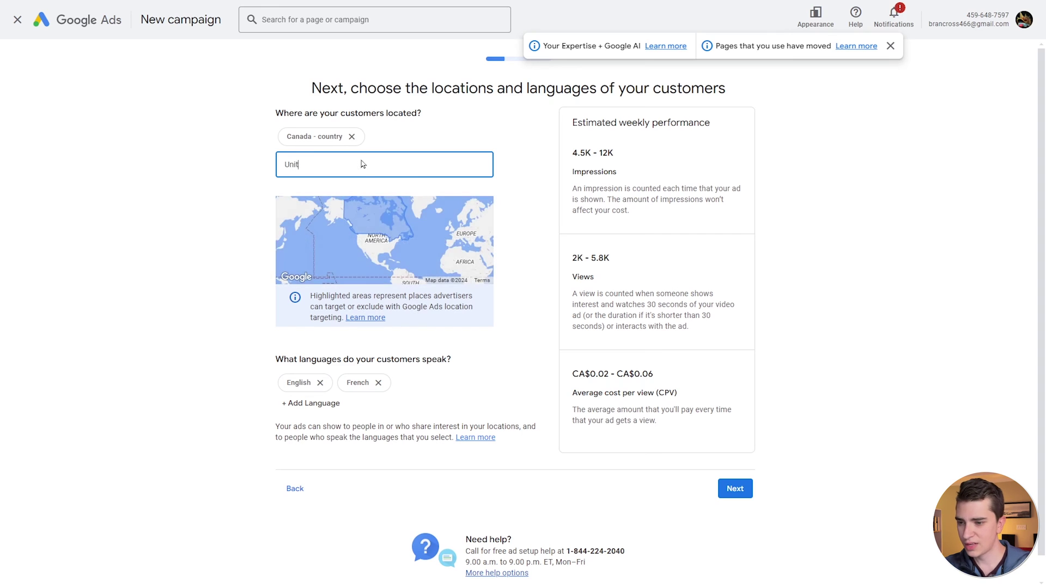
{"action": "type", "text": "t"}
{"action": "left_click", "coordinate": [362, 195]}
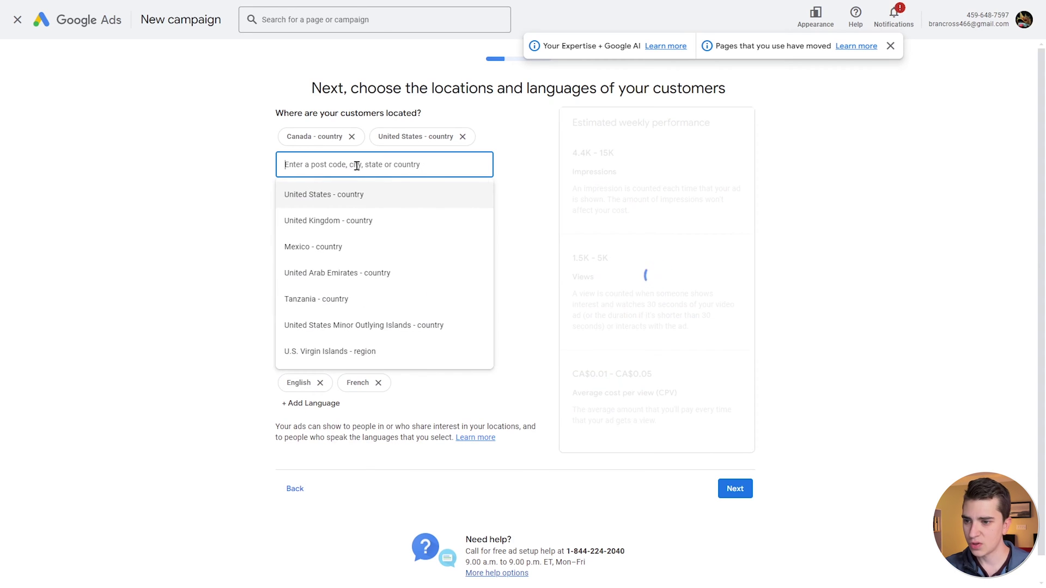
{"action": "left_click", "coordinate": [390, 218]}
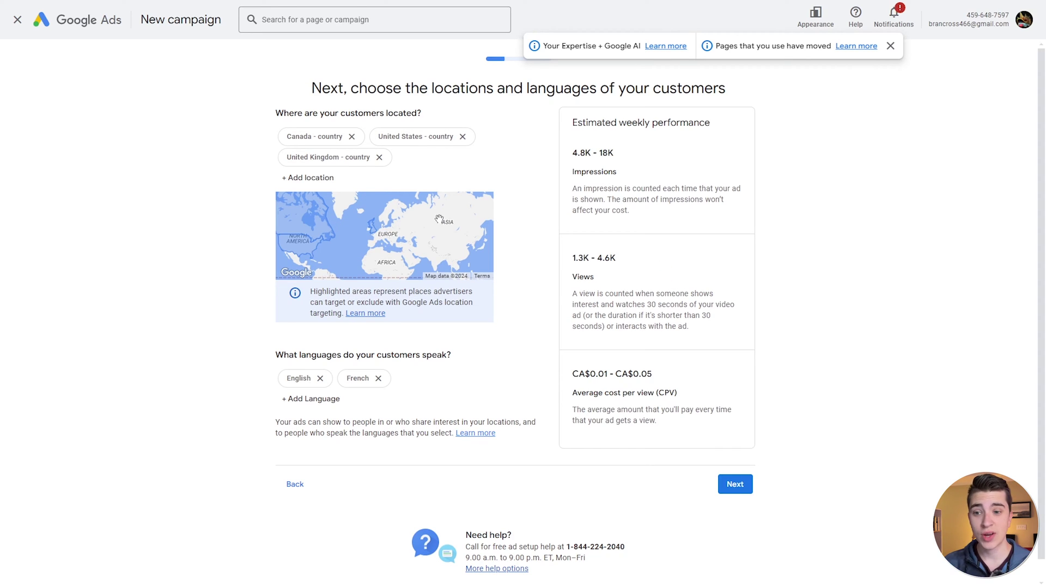
Review the estimated weekly performance for the chosen locations and continue to interest targeting
{"action": "left_click_drag", "start_coordinate": [571, 121], "coordinate": [735, 123]}
{"action": "left_click", "coordinate": [564, 159]}
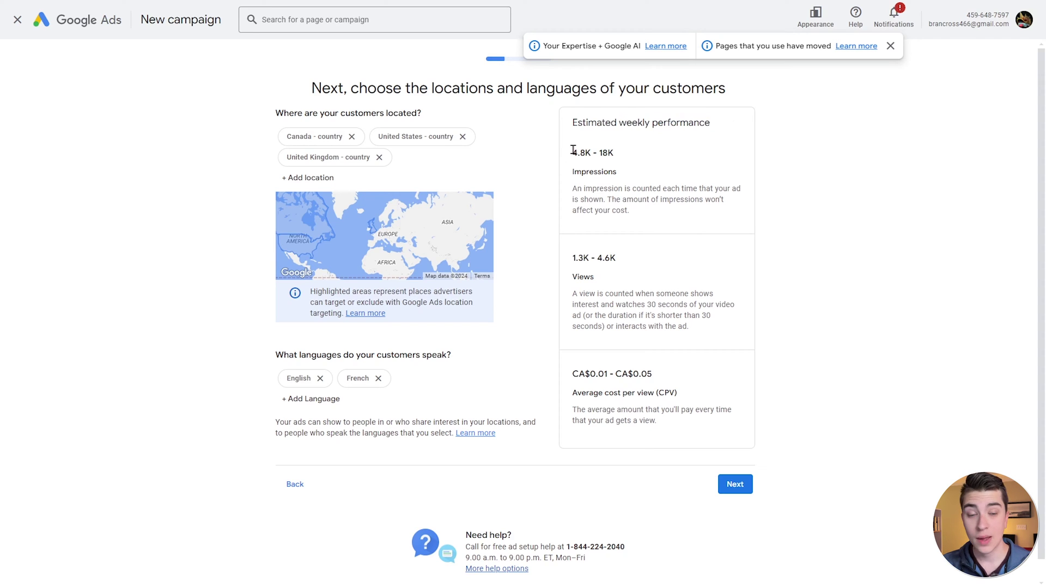
{"action": "left_click_drag", "start_coordinate": [573, 151], "coordinate": [665, 155]}
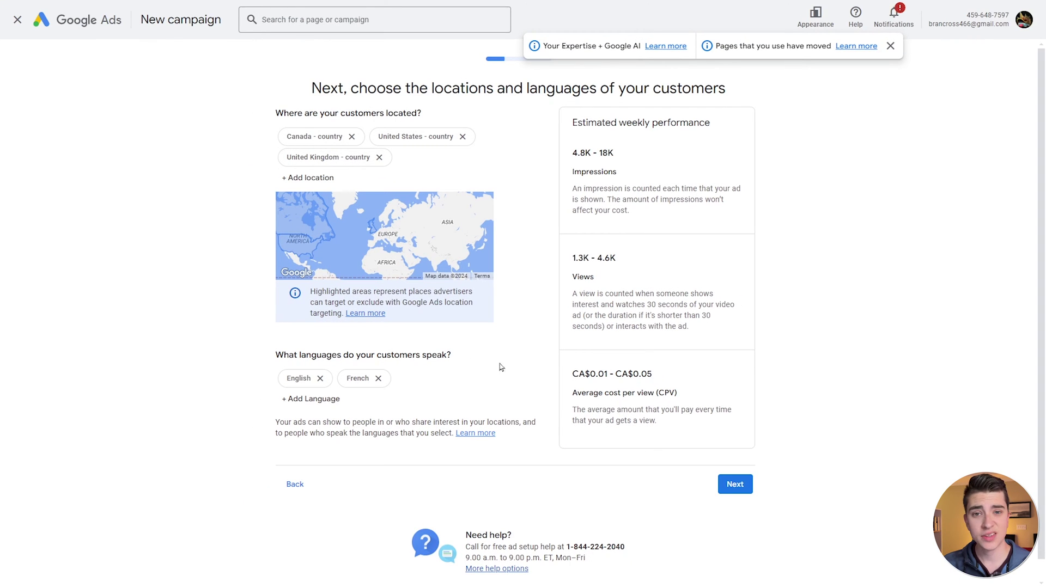
{"action": "left_click", "coordinate": [725, 492]}
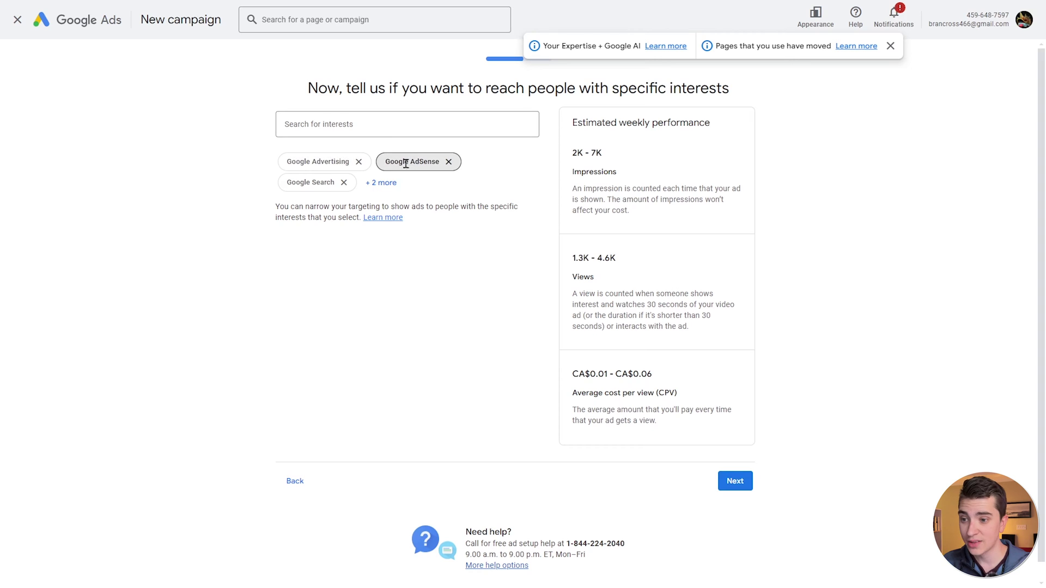
Search interests for "Tutoria", add the whole "Interests that people are actively researching" group to the targeting, and continue to the budget
{"action": "left_click", "coordinate": [381, 182]}
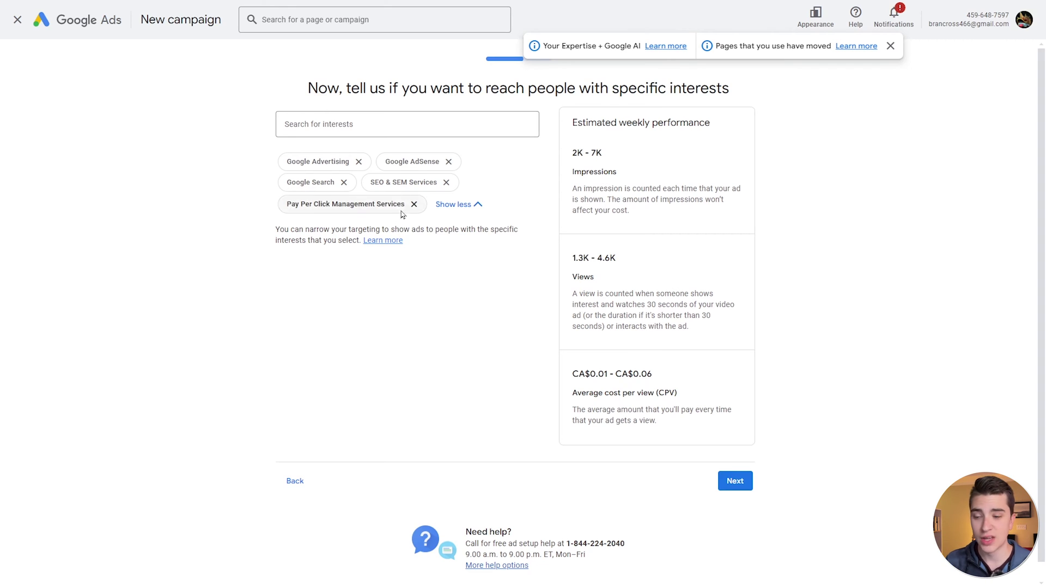
{"action": "left_click", "coordinate": [410, 123]}
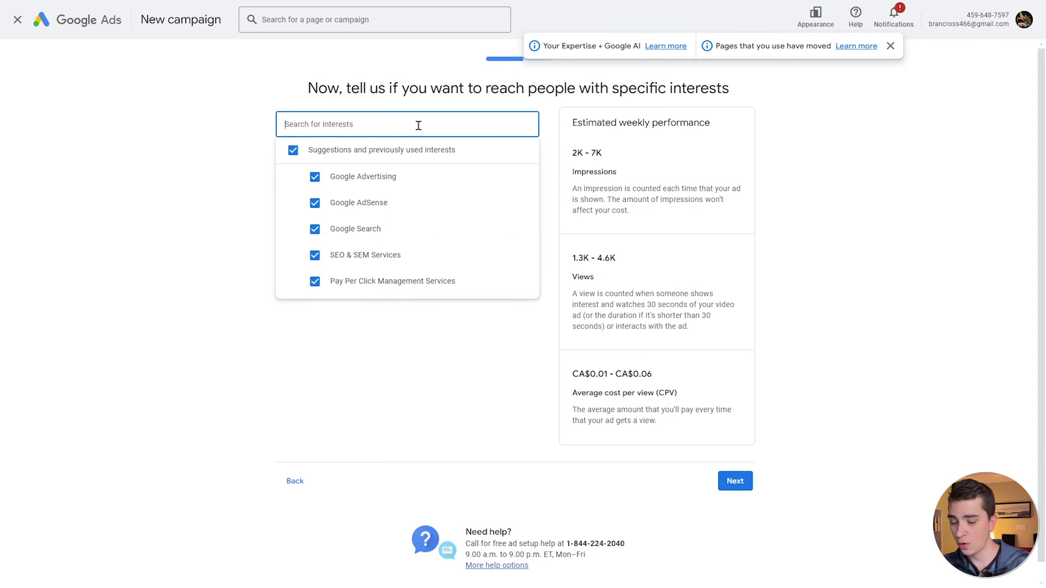
{"action": "type", "text": "Tutoria"}
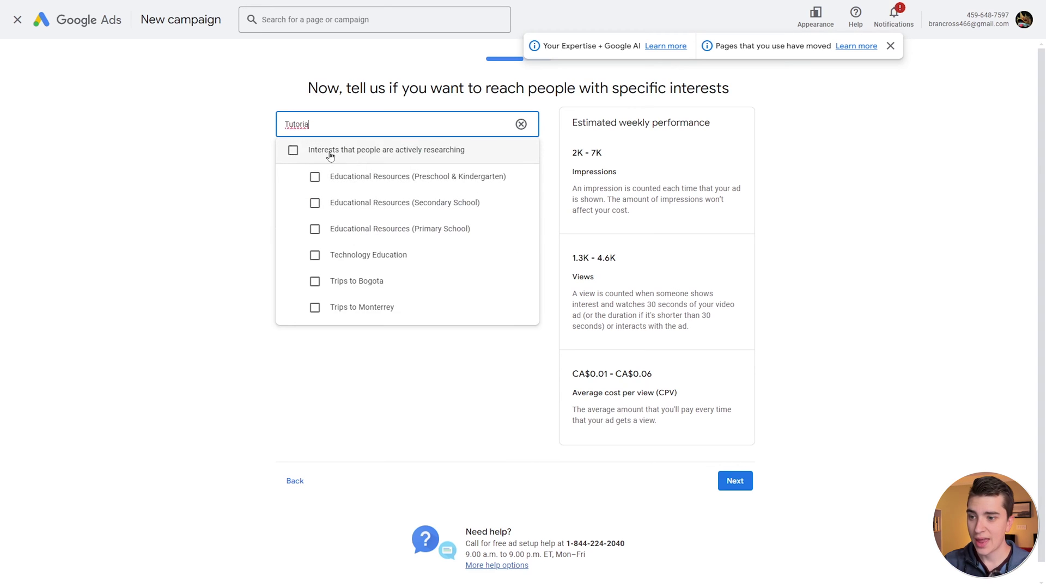
{"action": "left_click", "coordinate": [293, 151]}
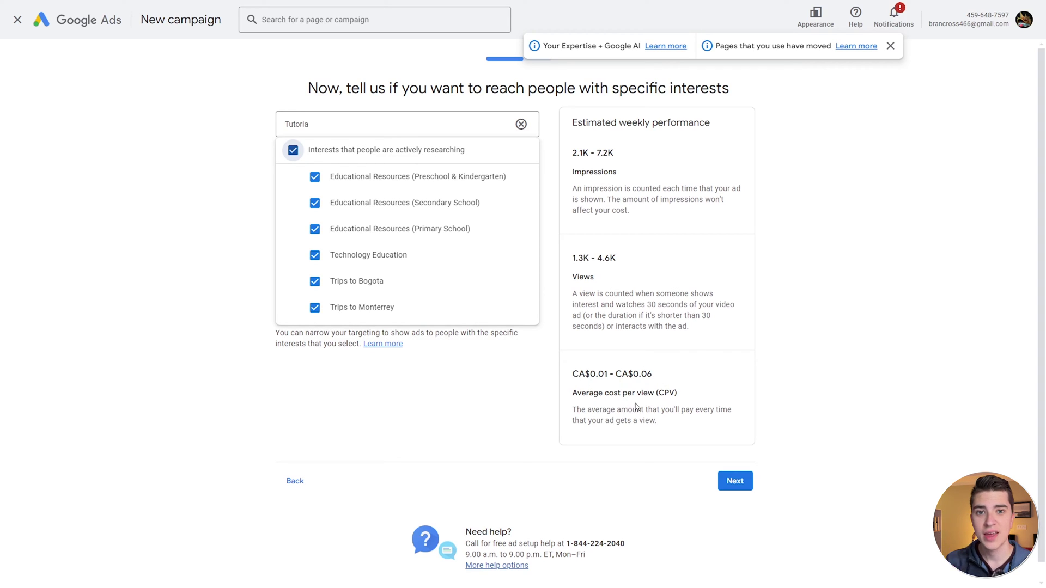
{"action": "left_click", "coordinate": [521, 124]}
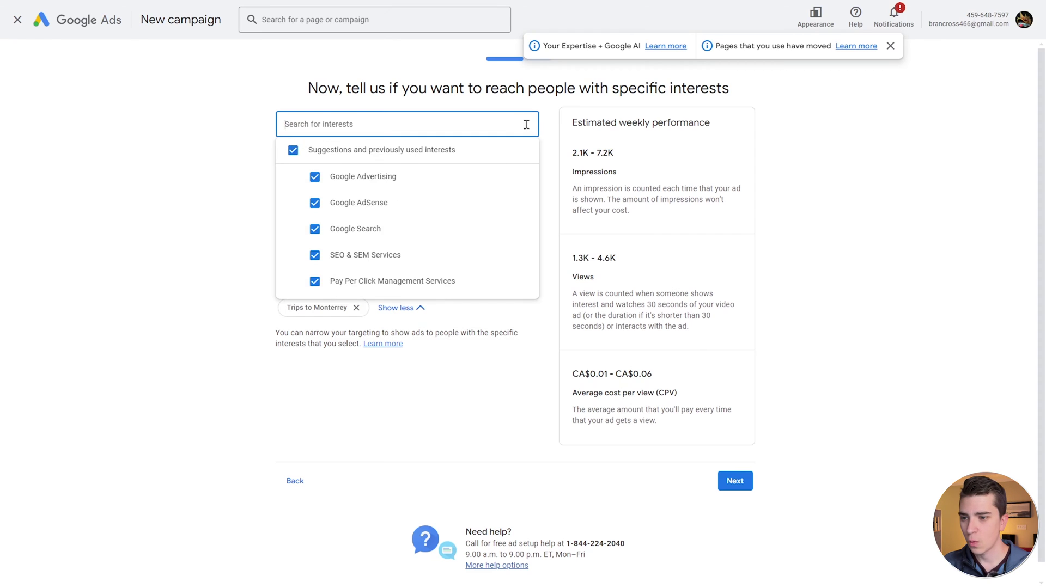
{"action": "left_click", "coordinate": [547, 137]}
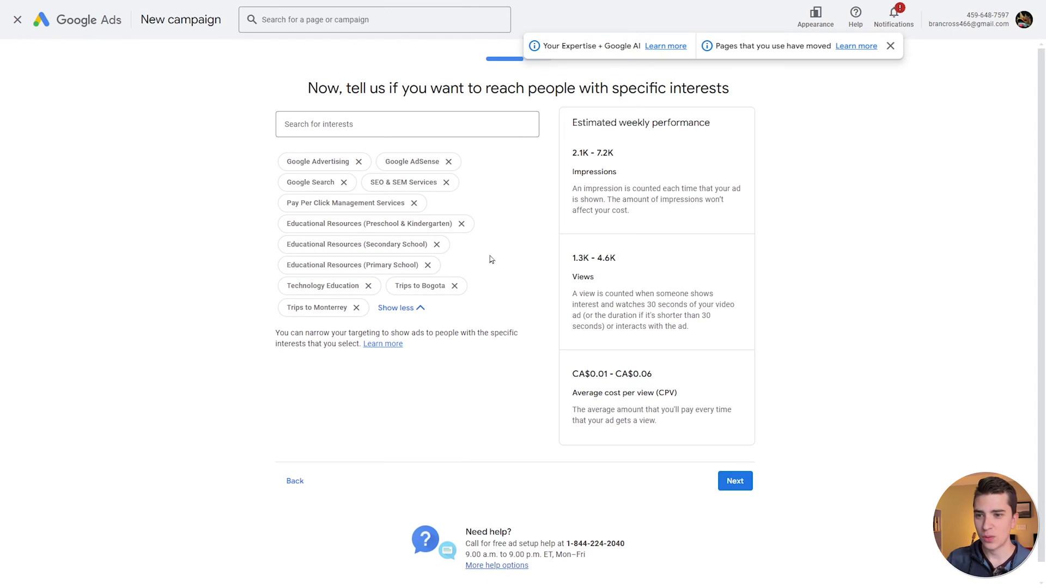
{"action": "left_click", "coordinate": [734, 484]}
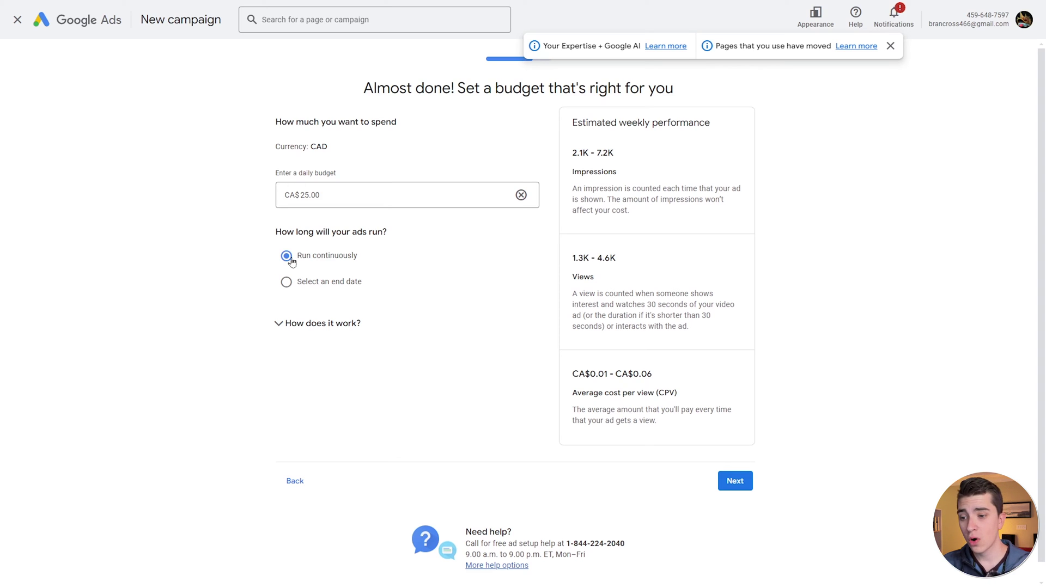
Read how ad charges work, then accept the CA$25.00 daily budget with continuous running and continue to the campaign review
{"action": "left_click", "coordinate": [279, 326]}
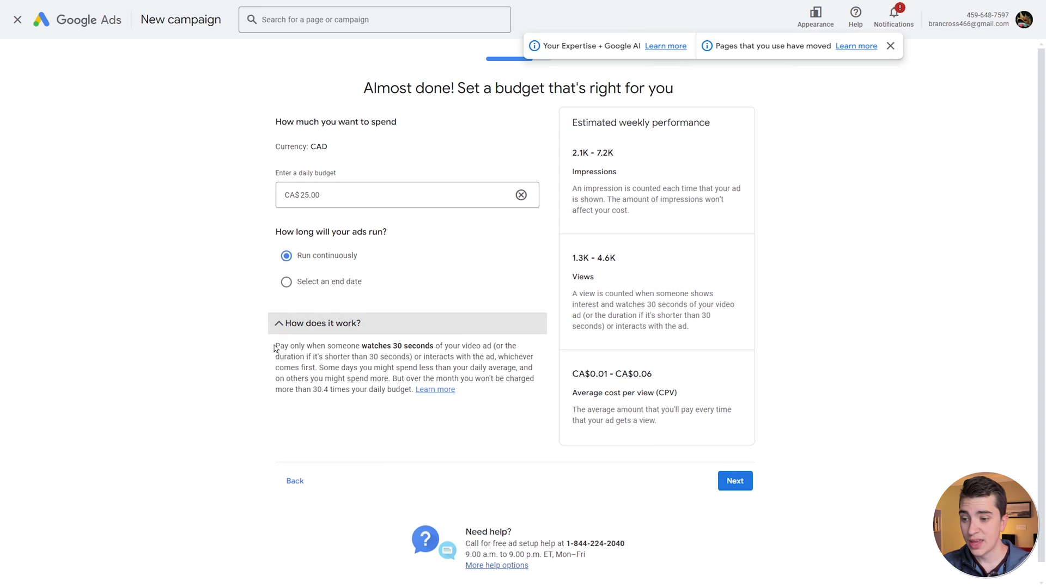
{"action": "left_click_drag", "start_coordinate": [275, 348], "coordinate": [462, 347]}
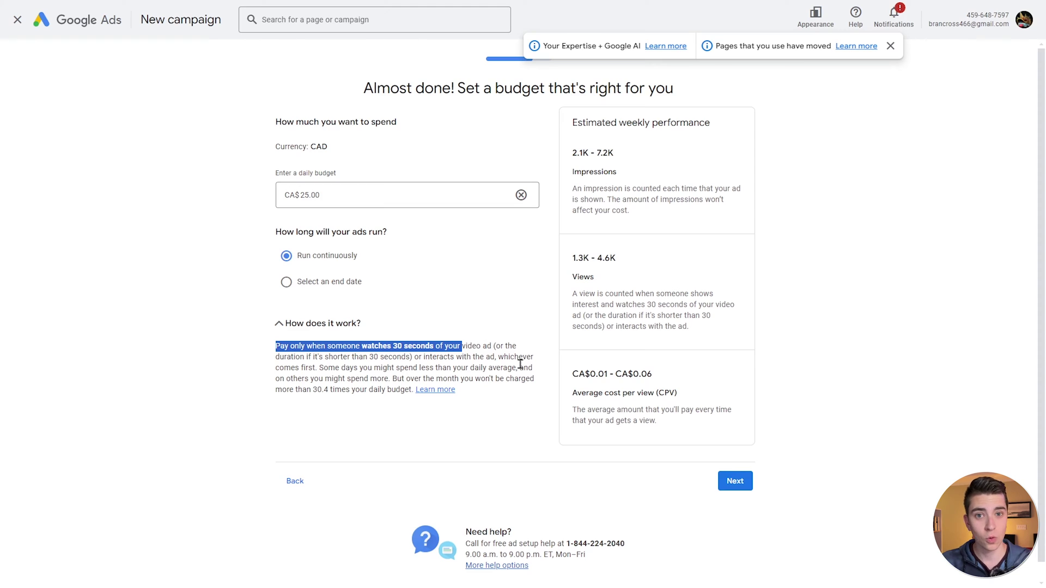
{"action": "left_click", "coordinate": [255, 258]}
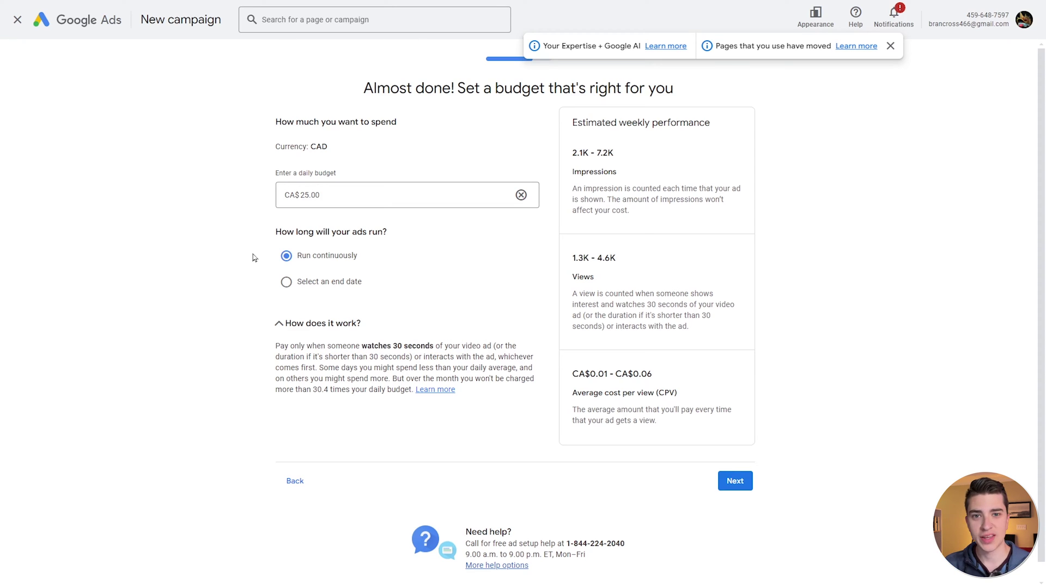
{"action": "left_click", "coordinate": [742, 482]}
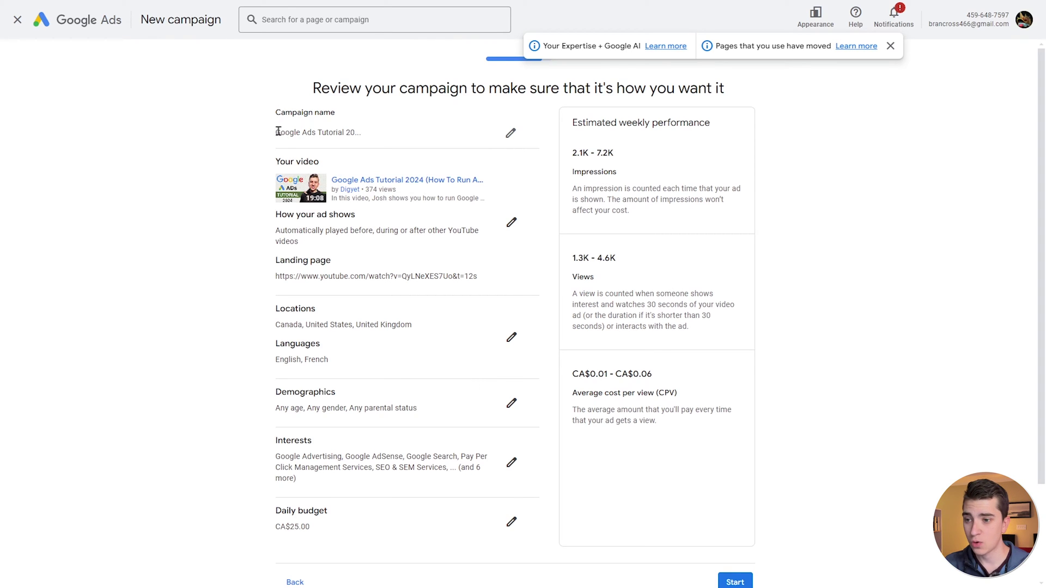
Review the campaign summary, checking the name, video settings, landing page, locations, demographics and interests
{"action": "left_click_drag", "start_coordinate": [277, 132], "coordinate": [373, 133]}
{"action": "left_click", "coordinate": [283, 199]}
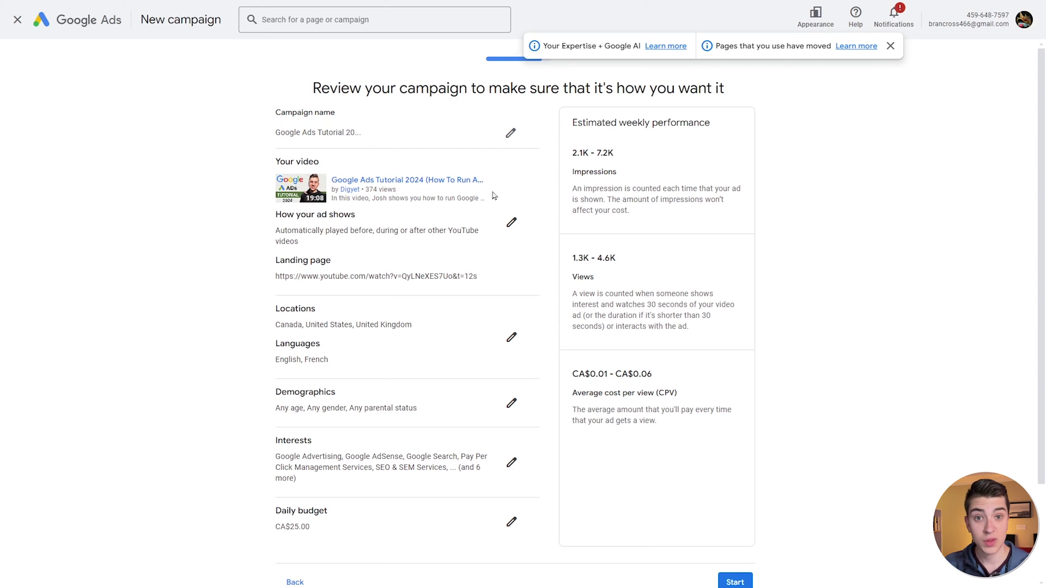
{"action": "mouse_move", "coordinate": [280, 229]}
{"action": "left_mouse_down"}
{"action": "mouse_move", "coordinate": [454, 229]}
{"action": "mouse_move", "coordinate": [456, 244]}
{"action": "left_mouse_up"}
{"action": "left_click", "coordinate": [512, 222]}
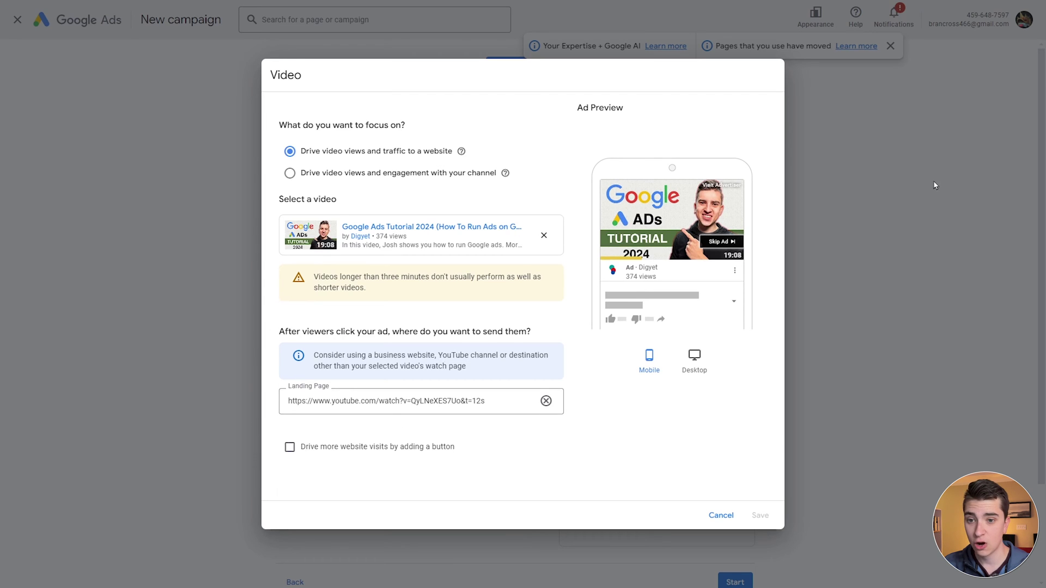
{"action": "left_click", "coordinate": [725, 520]}
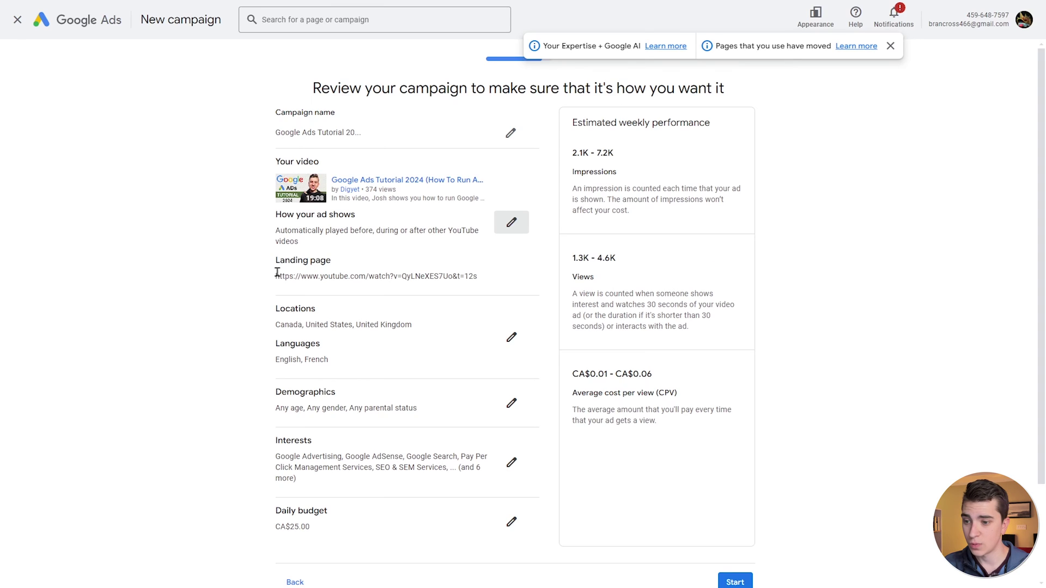
{"action": "left_click_drag", "start_coordinate": [276, 275], "coordinate": [526, 269]}
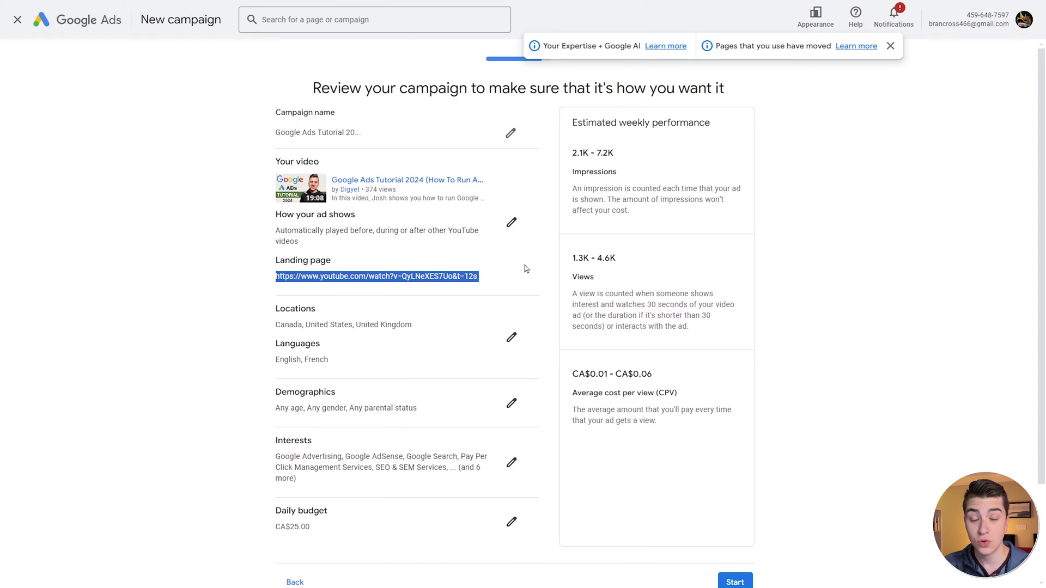
{"action": "left_click", "coordinate": [281, 325]}
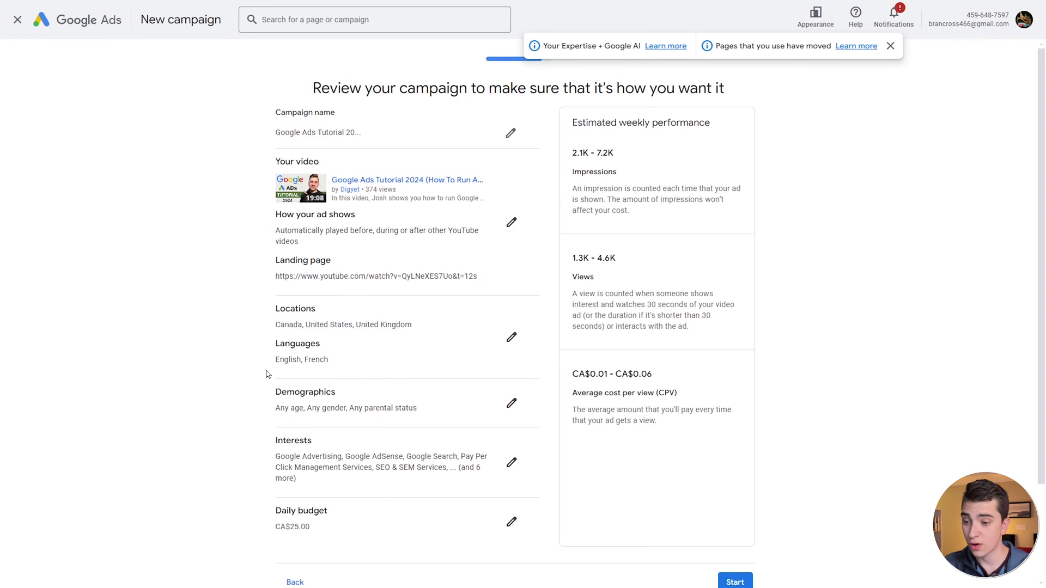
{"action": "scroll", "coordinate": [378, 358], "scroll_direction": "down", "scroll_amount": 2}
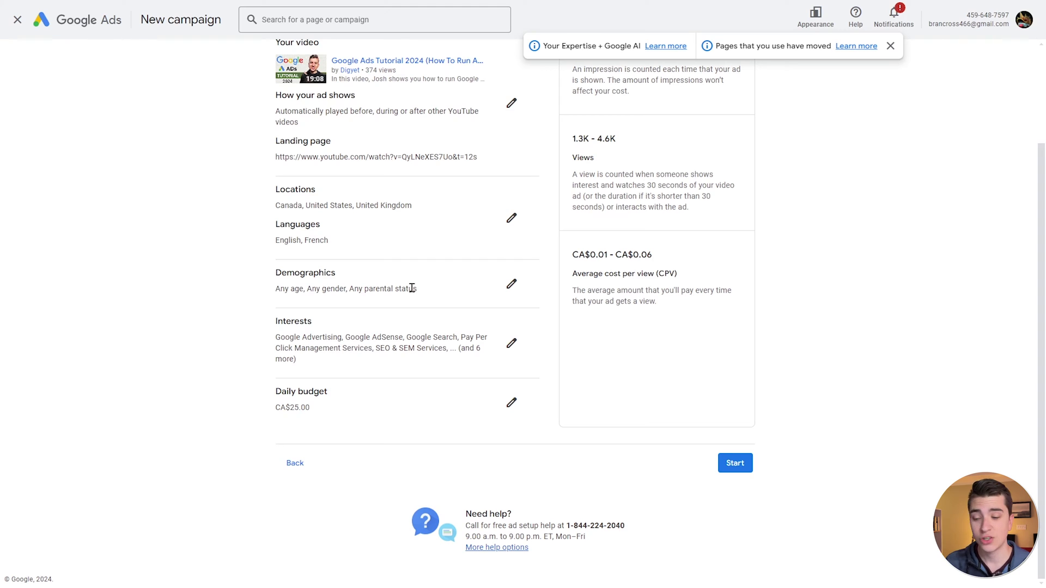
{"action": "left_click_drag", "start_coordinate": [277, 334], "coordinate": [357, 361]}
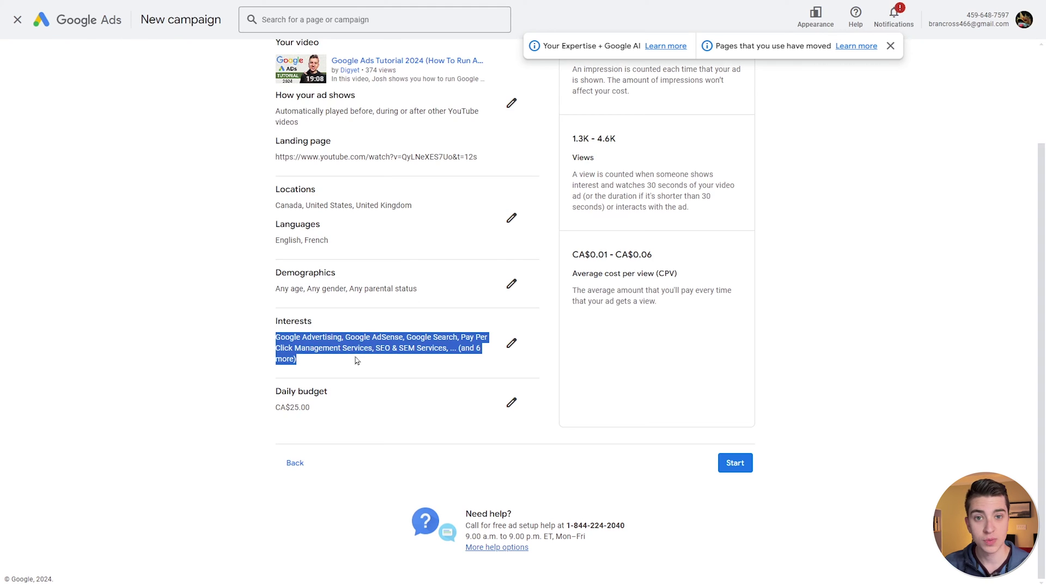
Check the daily budget and the estimated weekly performance in the campaign review, and start the campaign
{"action": "left_click_drag", "start_coordinate": [276, 406], "coordinate": [358, 408]}
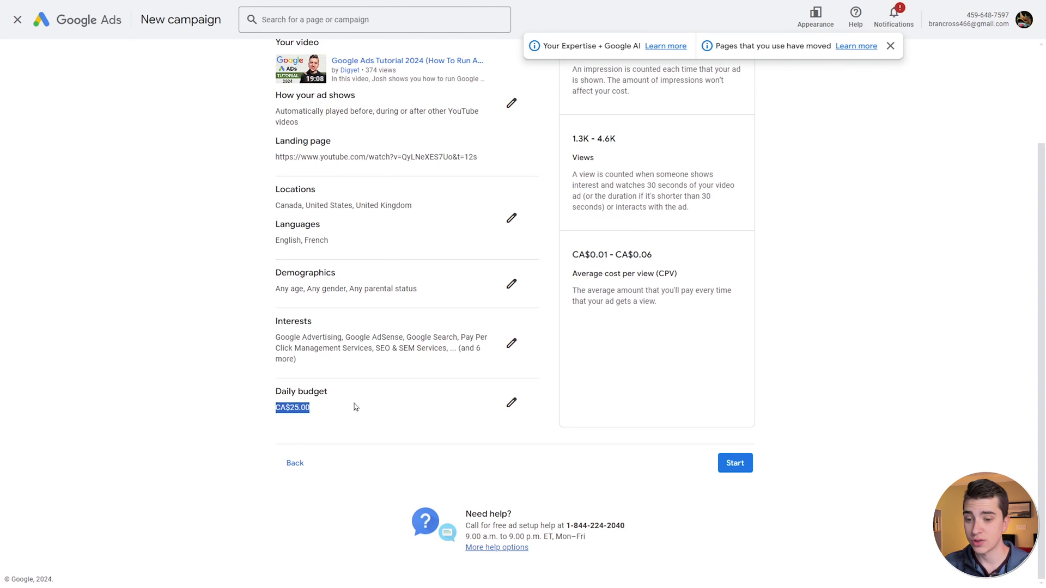
{"action": "left_click", "coordinate": [358, 409]}
{"action": "scroll", "coordinate": [357, 408], "scroll_direction": "up", "scroll_amount": 3}
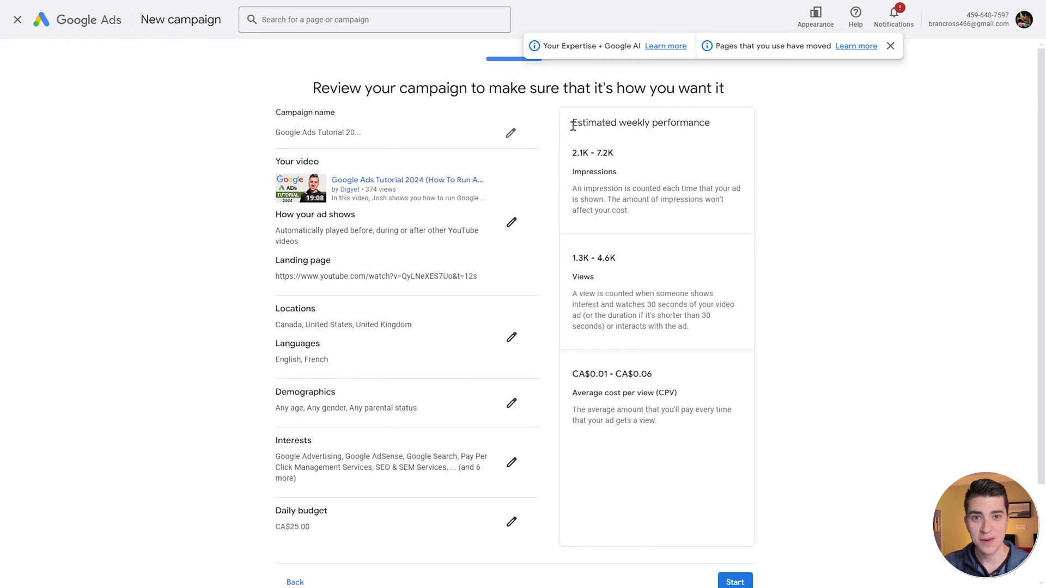
{"action": "scroll", "coordinate": [573, 126], "scroll_direction": "down", "scroll_amount": 3}
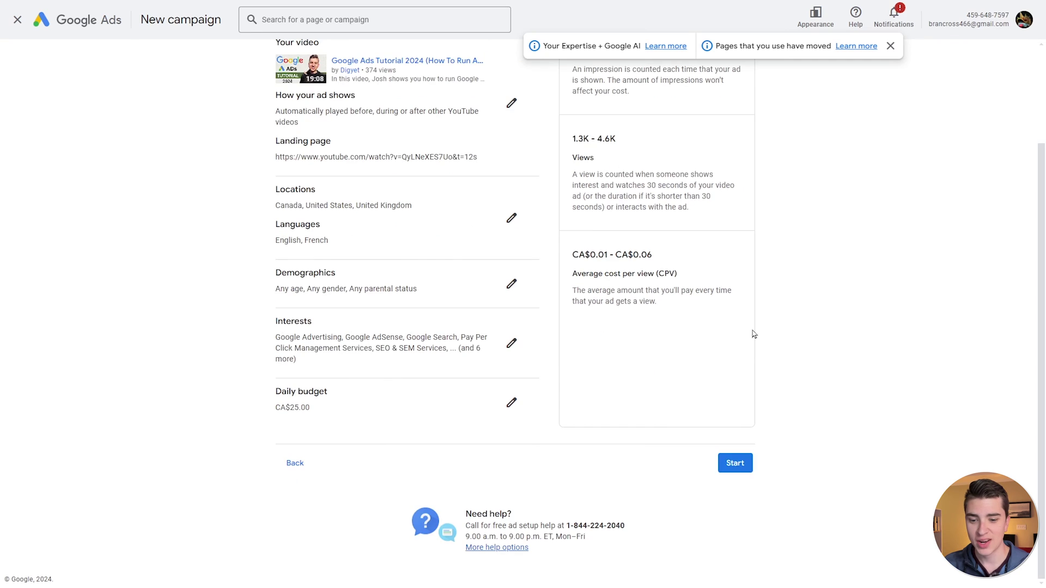
{"action": "left_click", "coordinate": [742, 463]}
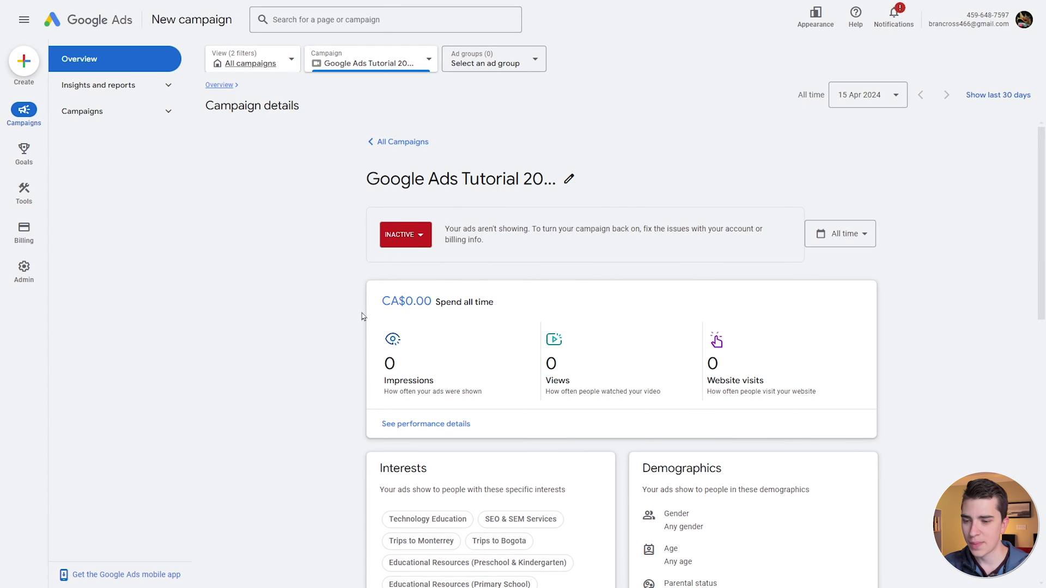
Review the new campaign's details, including its name, performance metrics, interests, demographics, ad preview, locations and languages, budget and ad schedule
{"action": "left_click_drag", "start_coordinate": [362, 182], "coordinate": [596, 191]}
{"action": "scroll", "coordinate": [318, 252], "scroll_direction": "down", "scroll_amount": 2}
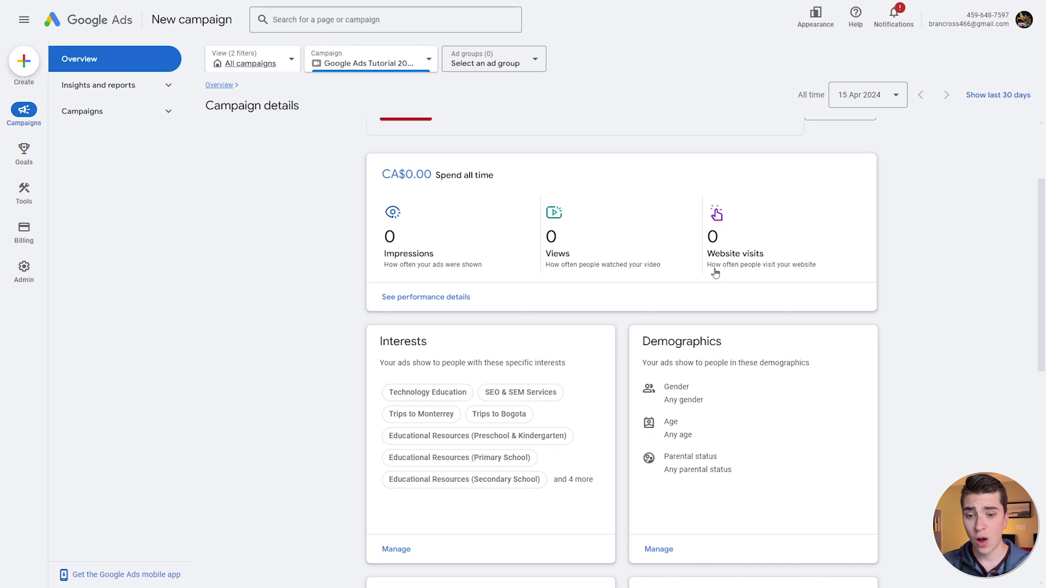
{"action": "scroll", "coordinate": [801, 272], "scroll_direction": "down", "scroll_amount": 2}
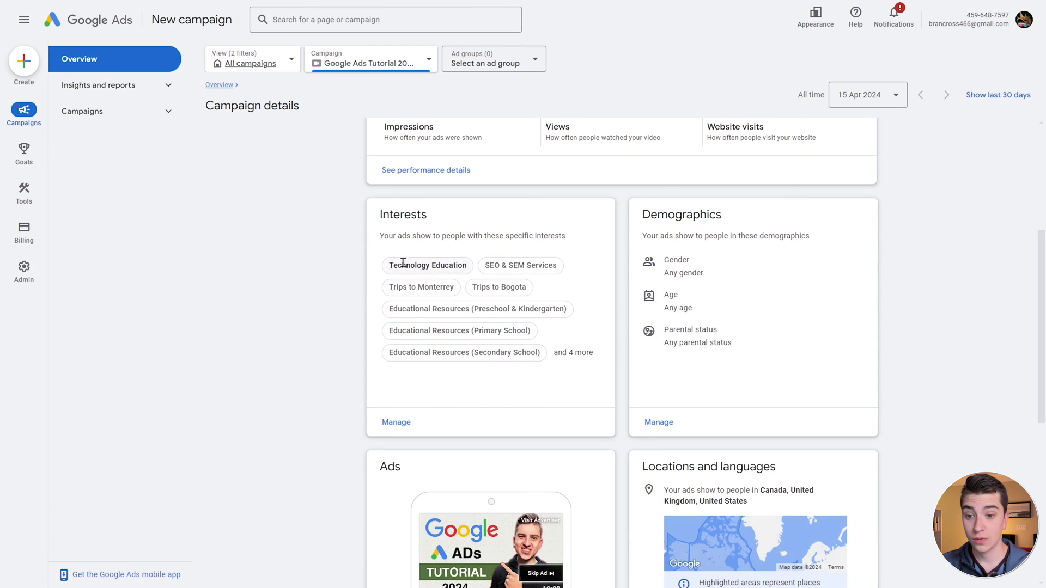
{"action": "scroll", "coordinate": [791, 299], "scroll_direction": "down", "scroll_amount": 4}
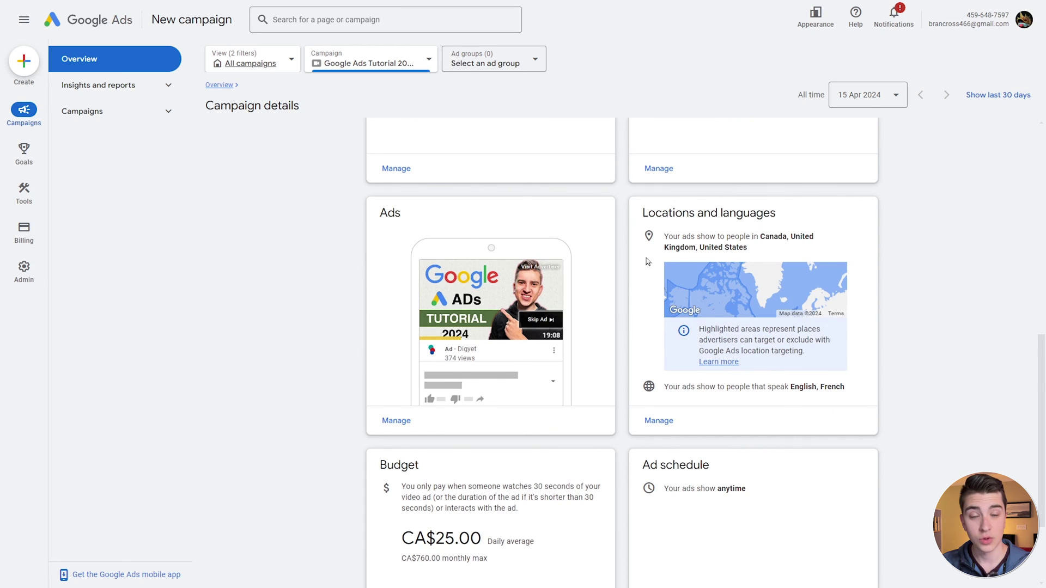
{"action": "scroll", "coordinate": [647, 261], "scroll_direction": "down", "scroll_amount": 2}
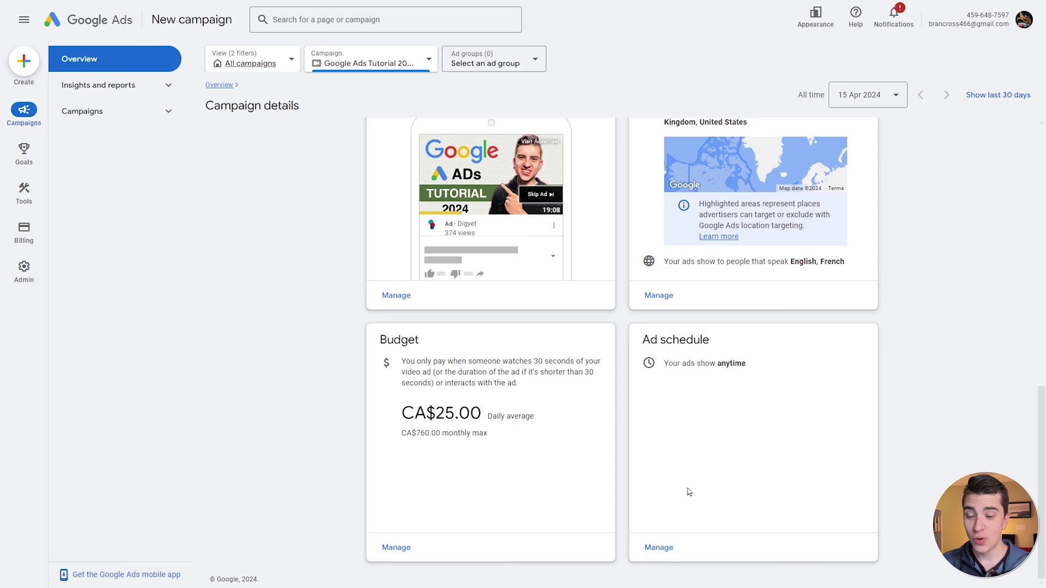
{"action": "scroll", "coordinate": [690, 492], "scroll_direction": "up", "scroll_amount": 15}
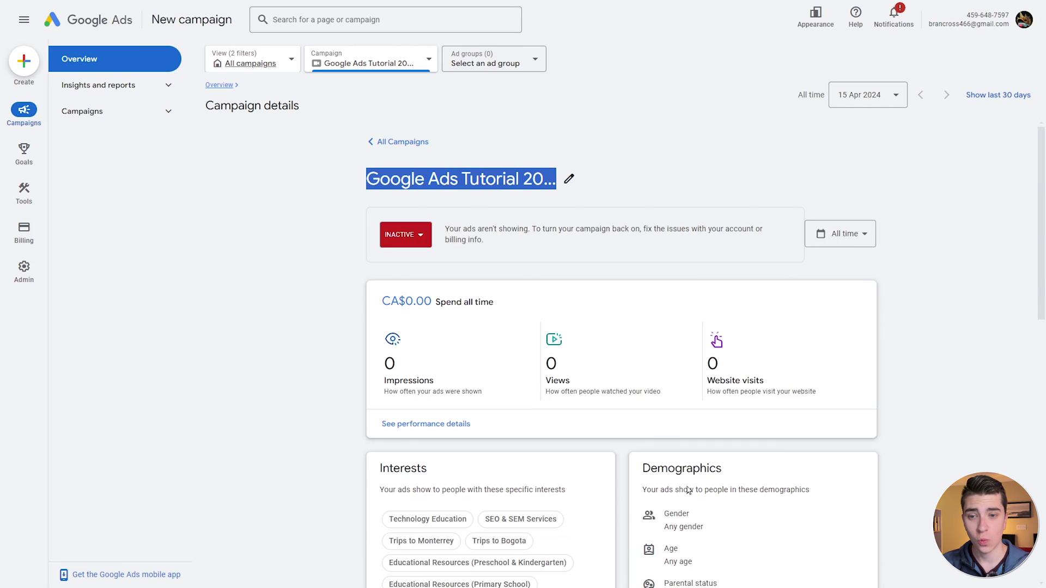
Go to the all-campaigns overview and examine its performance chart, diagnostic insights, setup checklist, campaign summary and conversion measurement
{"action": "left_click", "coordinate": [382, 142]}
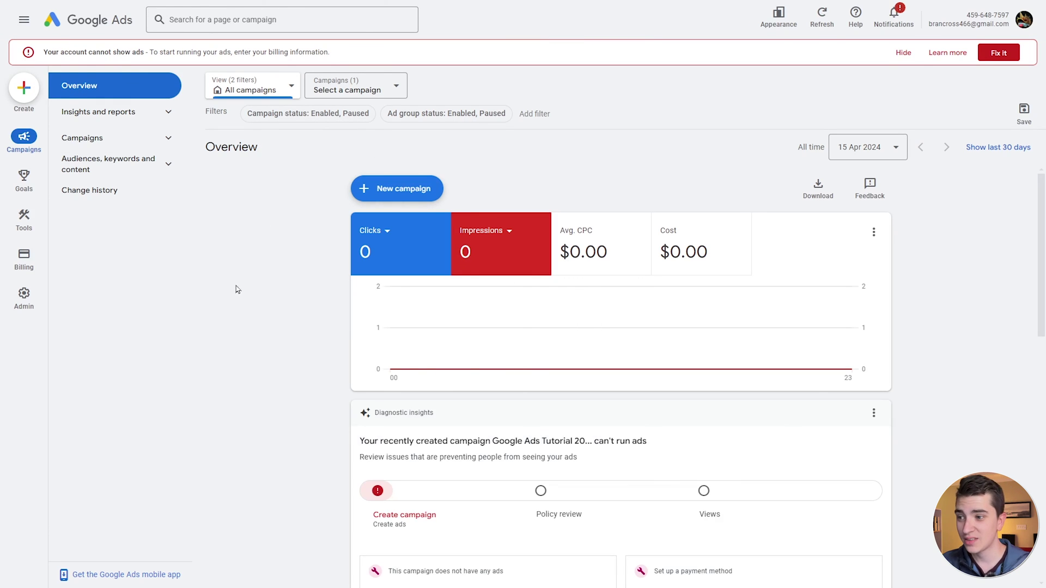
{"action": "scroll", "coordinate": [281, 248], "scroll_direction": "down", "scroll_amount": 3}
{"action": "scroll", "coordinate": [281, 249], "scroll_direction": "up", "scroll_amount": 3}
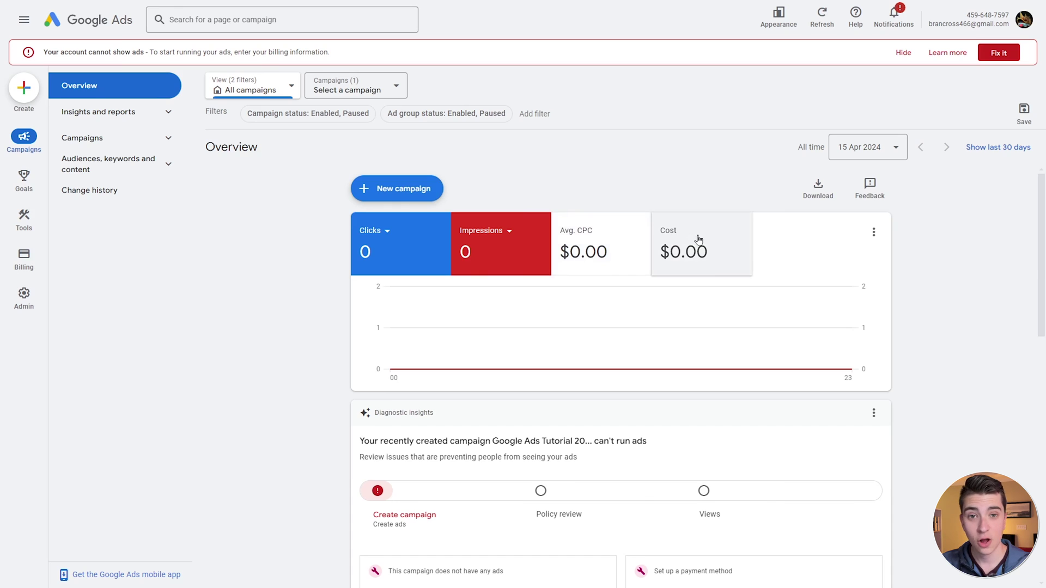
{"action": "scroll", "coordinate": [699, 240], "scroll_direction": "down", "scroll_amount": 5}
{"action": "scroll", "coordinate": [366, 320], "scroll_direction": "up", "scroll_amount": 2}
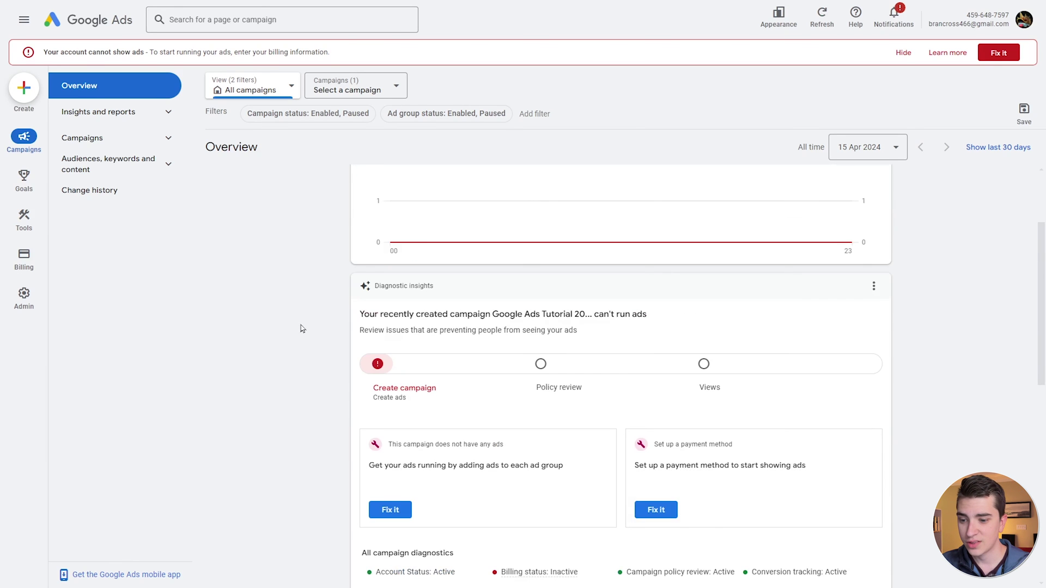
{"action": "scroll", "coordinate": [303, 328], "scroll_direction": "down", "scroll_amount": 2}
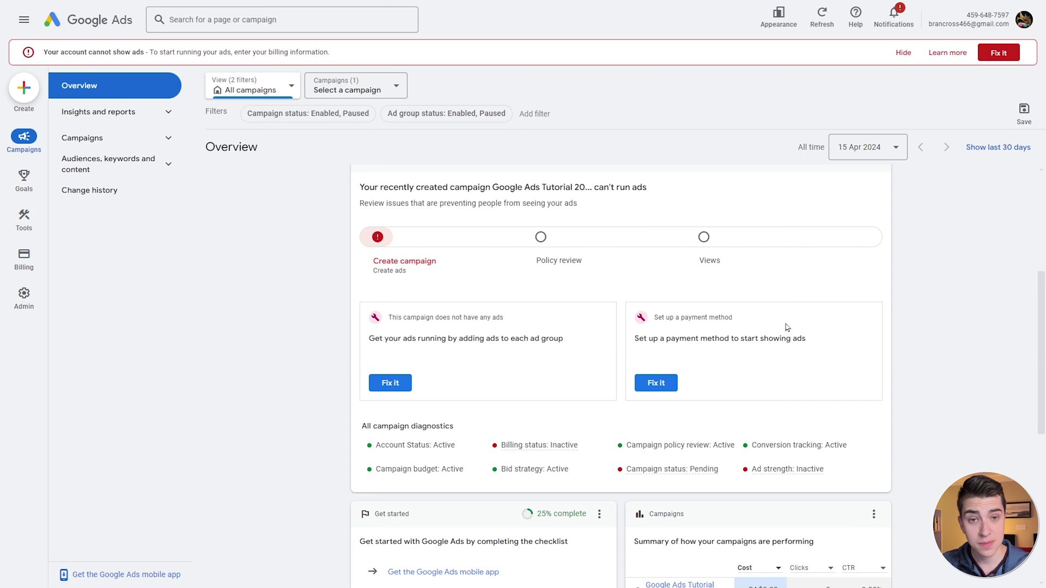
{"action": "scroll", "coordinate": [811, 303], "scroll_direction": "down", "scroll_amount": 5}
{"action": "scroll", "coordinate": [637, 357], "scroll_direction": "down", "scroll_amount": 2}
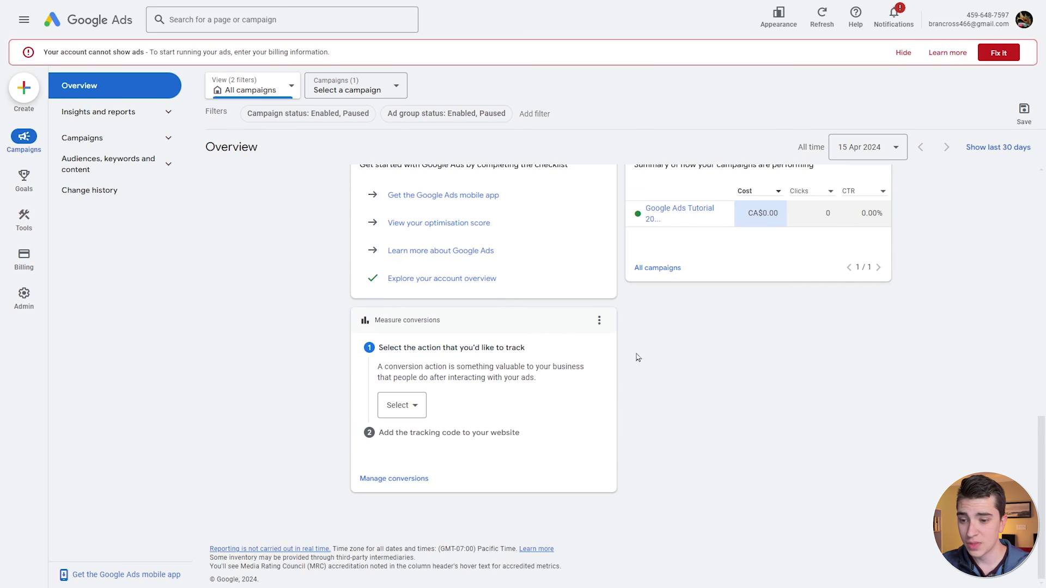
{"action": "scroll", "coordinate": [638, 358], "scroll_direction": "up", "scroll_amount": 9}
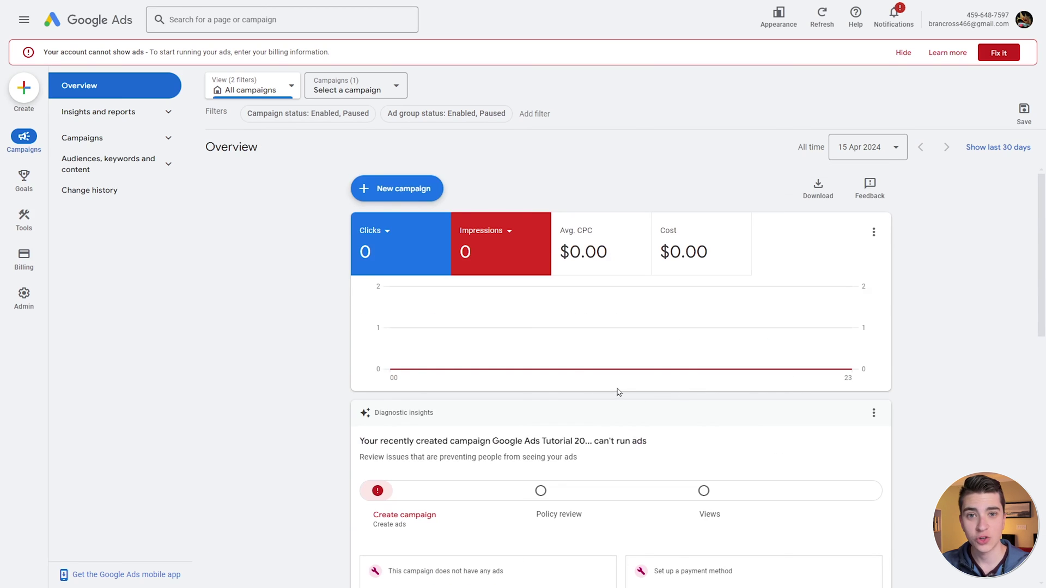